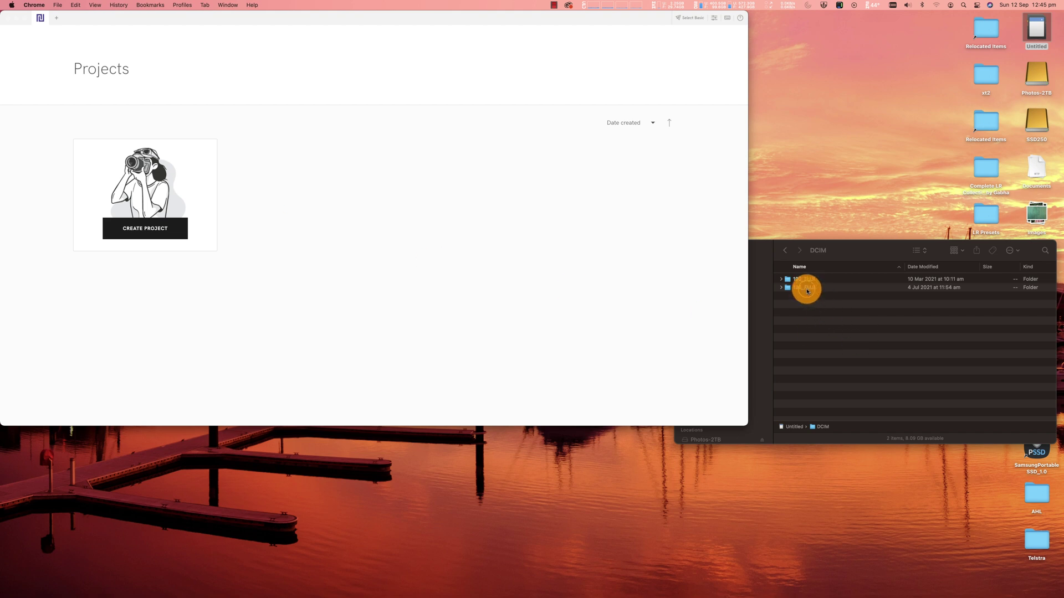
Import the 136_FUJI folder as a new project named 136_FUJI and maximise the window.
left_click_drag(807, 290, 364, 220)
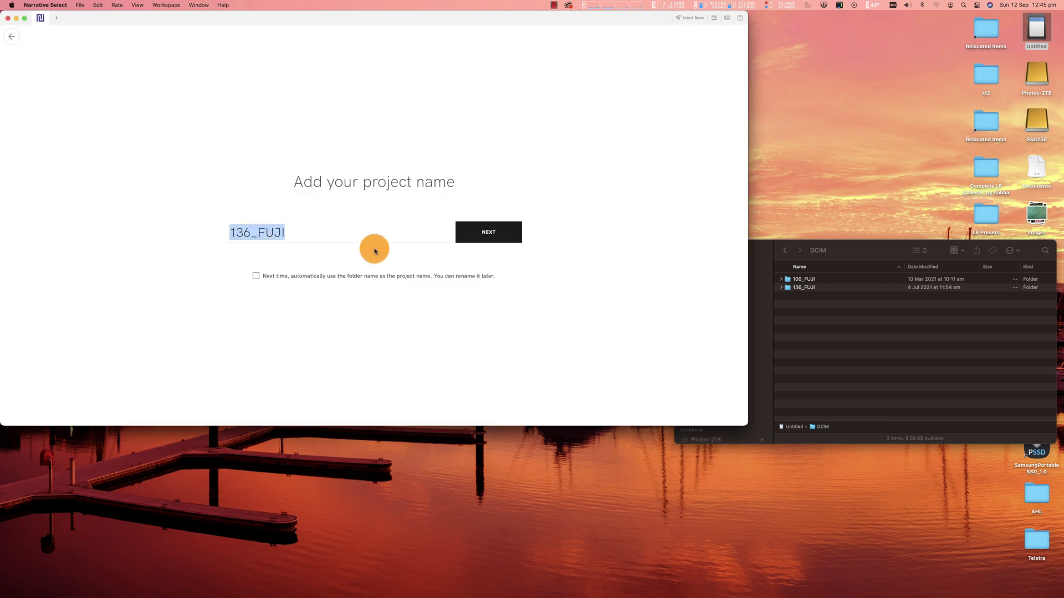
left_click(504, 239)
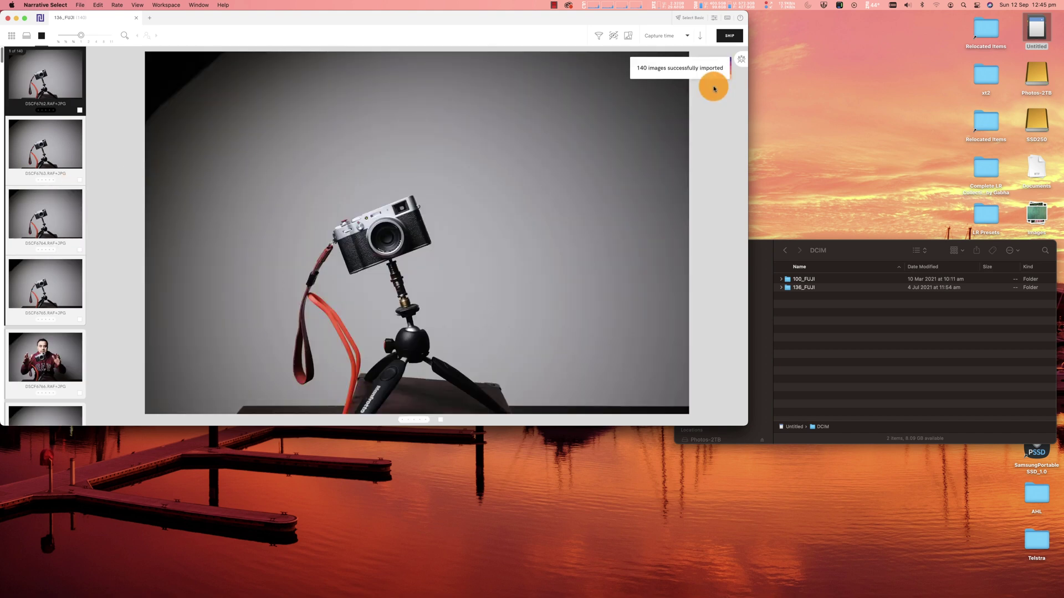
left_click(698, 75)
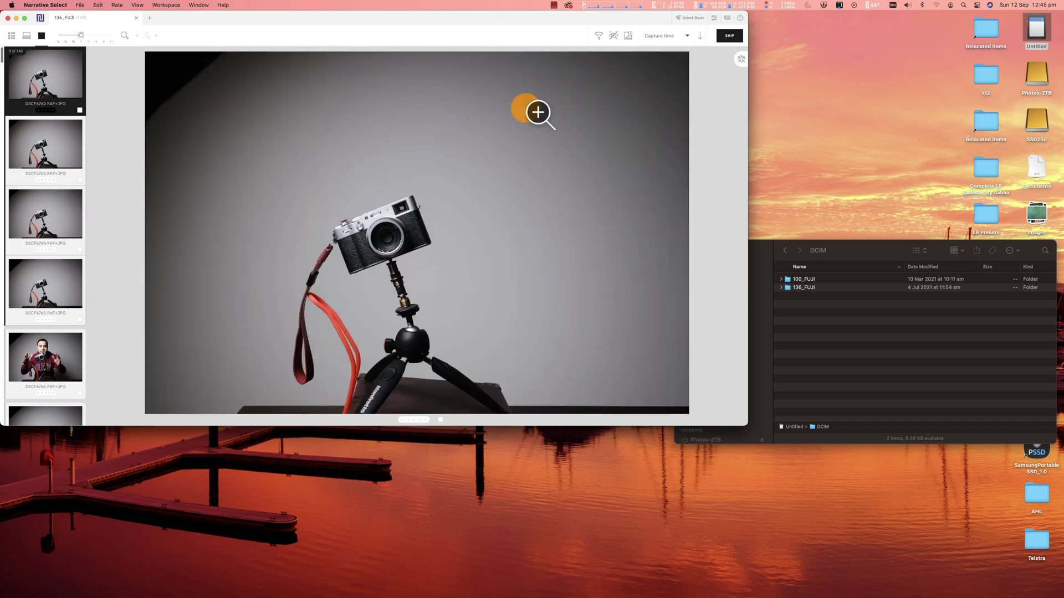
scroll(58, 183, "down", 20)
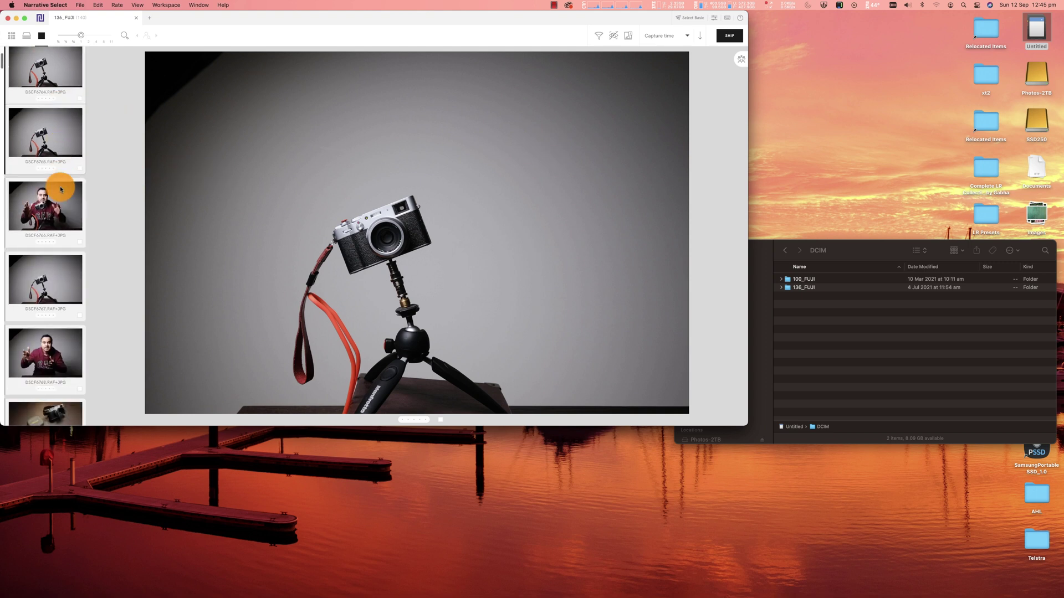
double_click(285, 20)
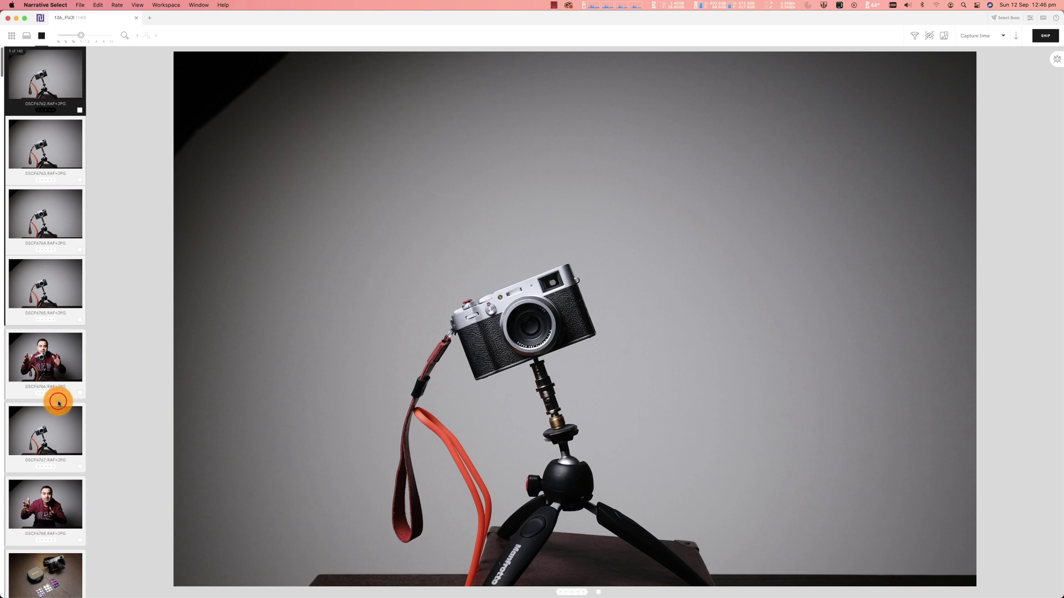
right_click(59, 404)
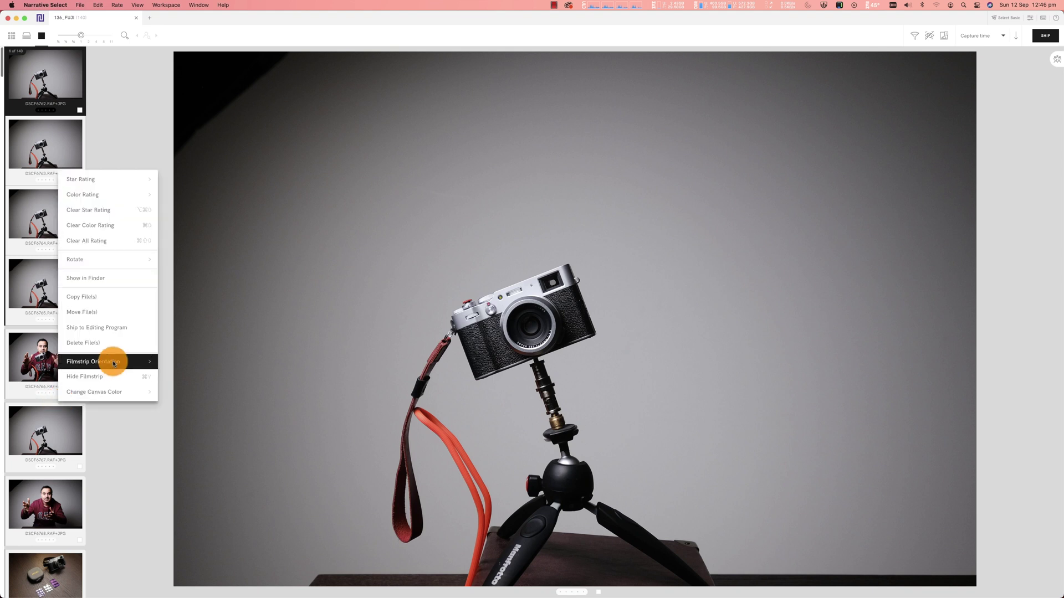
mouse_move(111, 361)
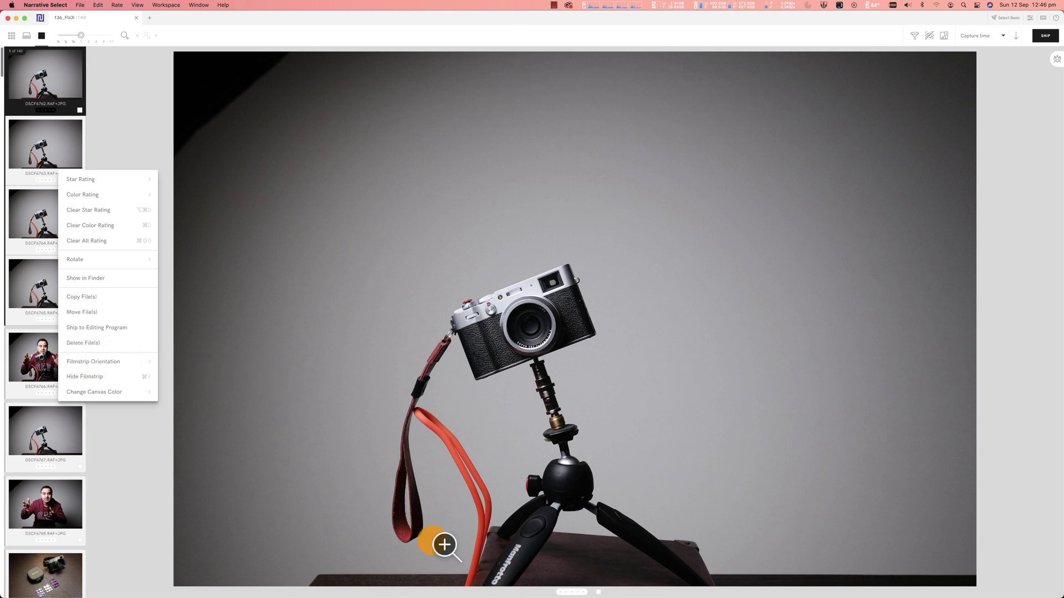
scroll(62, 294, "down", 20)
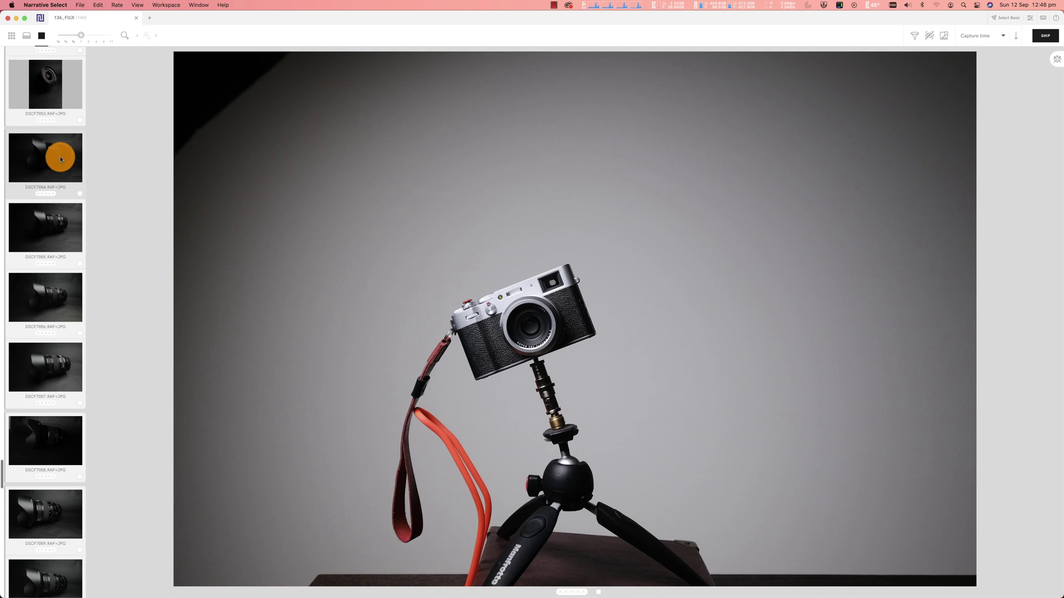
left_click(146, 3)
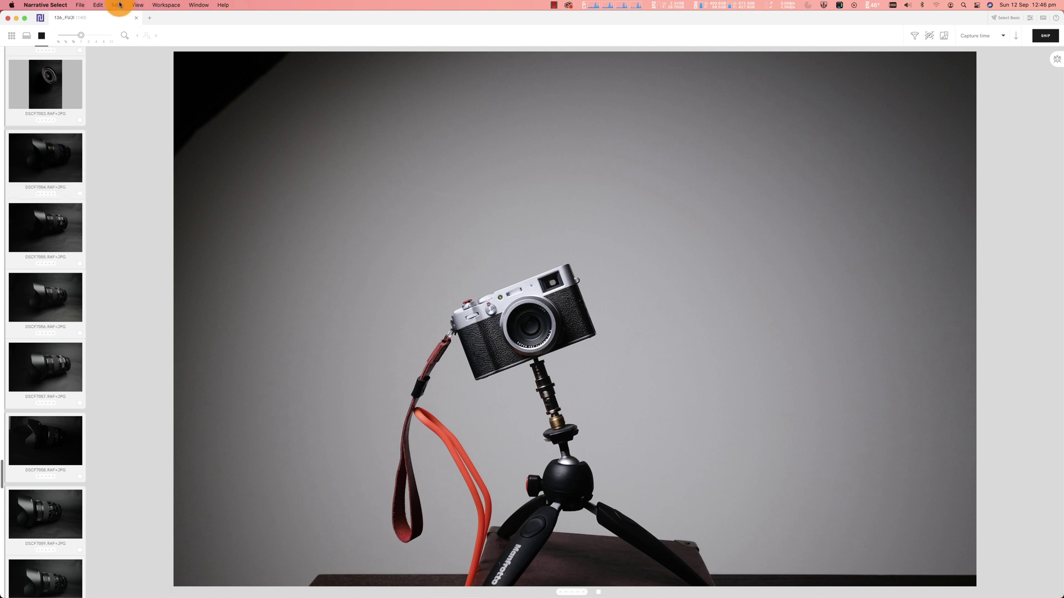
left_click(120, 4)
mouse_move(128, 17)
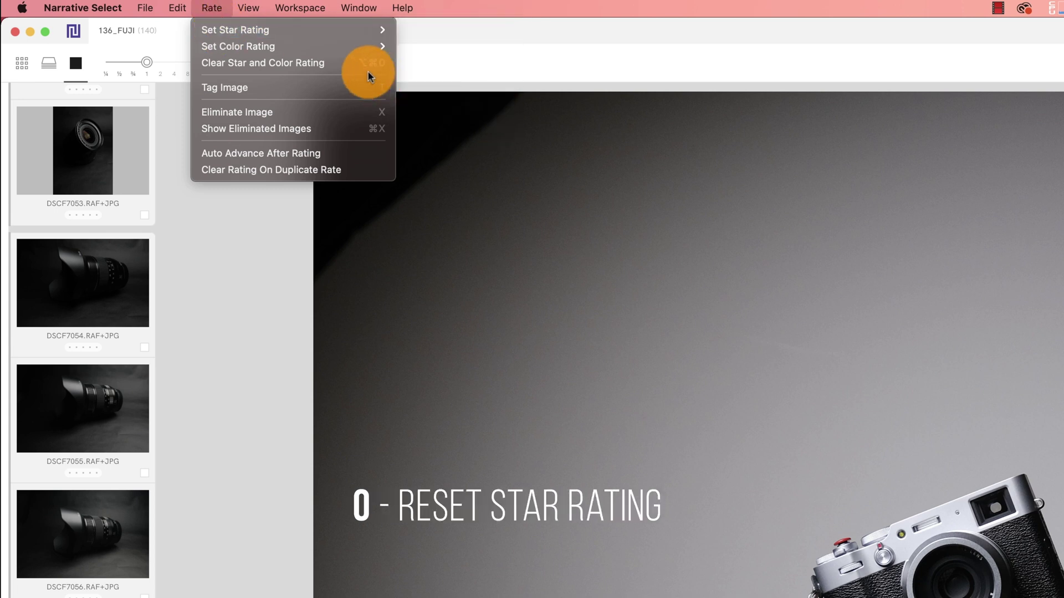
mouse_move(334, 45)
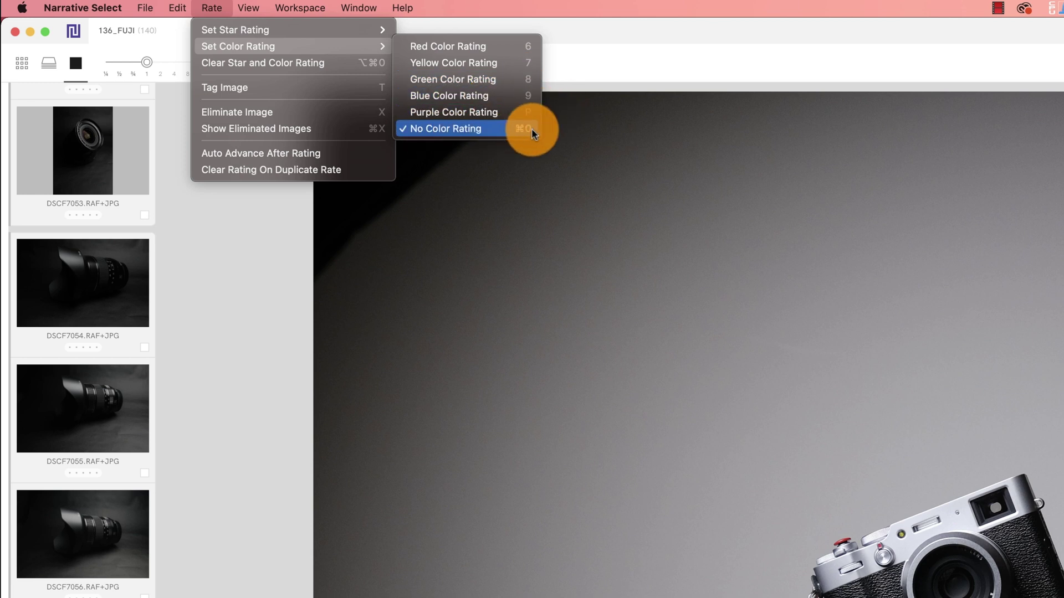
left_click(233, 321)
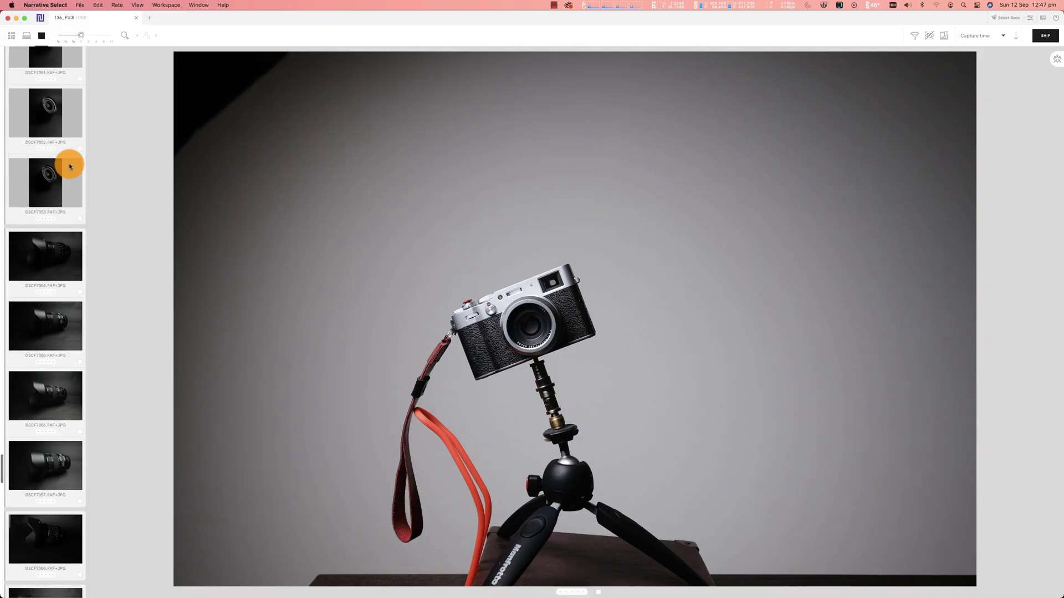
Give photos DSCF7027, DSCF7028, DSCF7029 and DSCF7030 a red reject label.
scroll(69, 166, "up", 13)
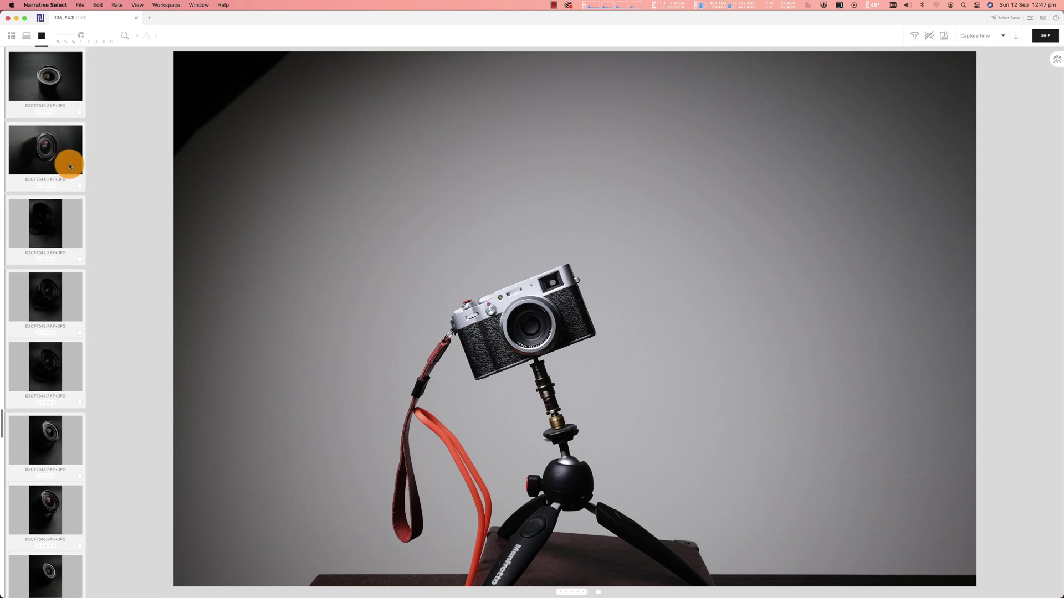
scroll(69, 167, "up", 5)
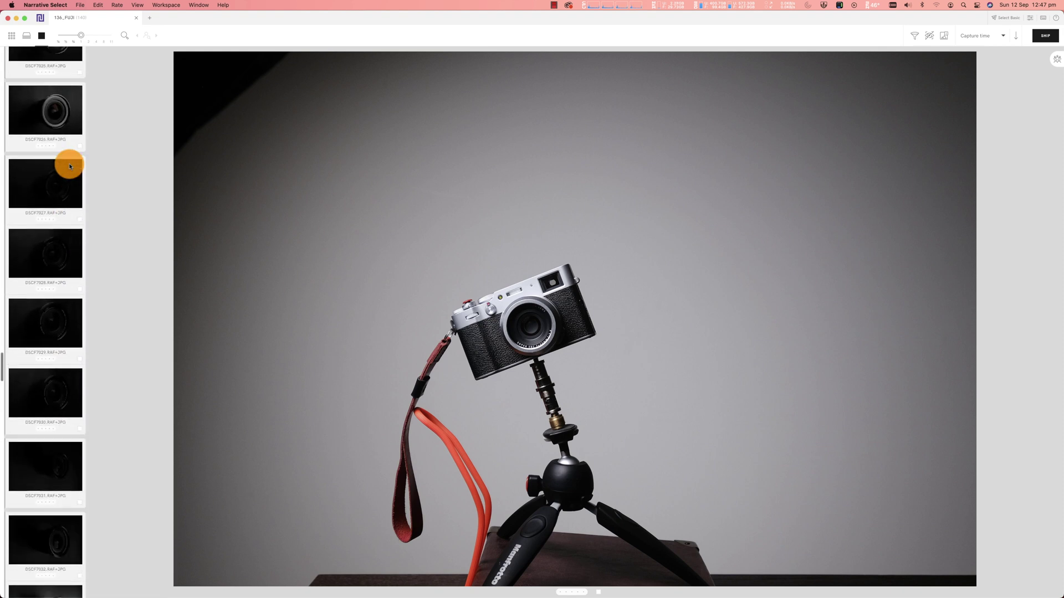
left_click(62, 209)
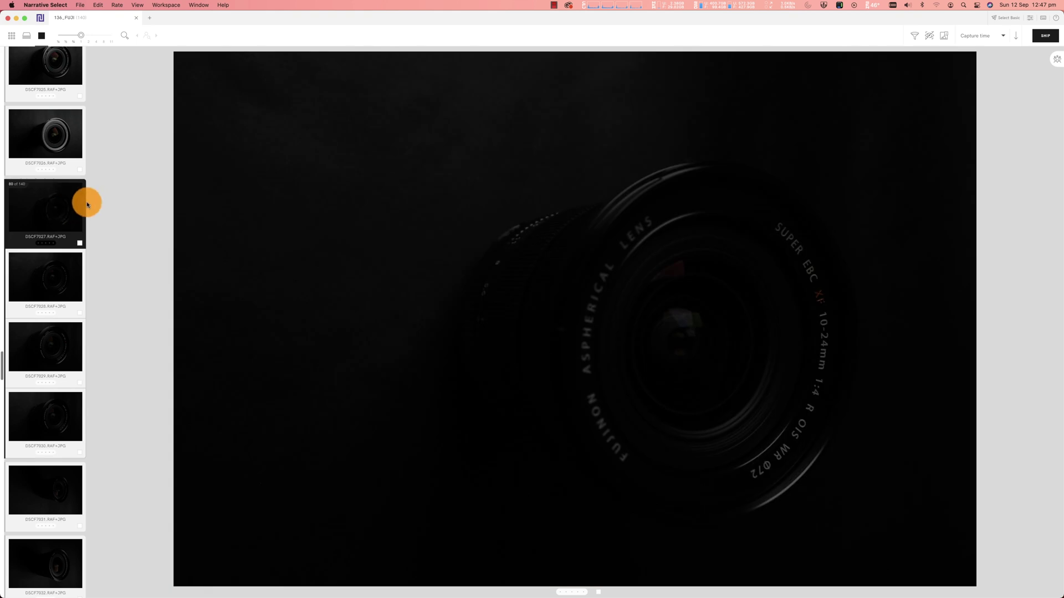
key("6")
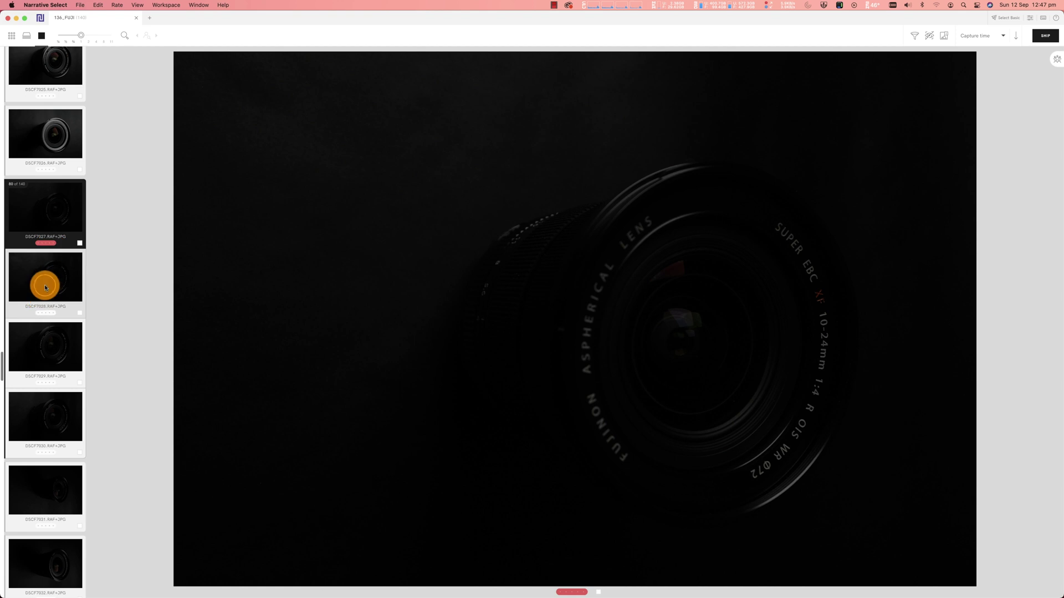
left_click(45, 288)
key("6")
left_click(49, 359)
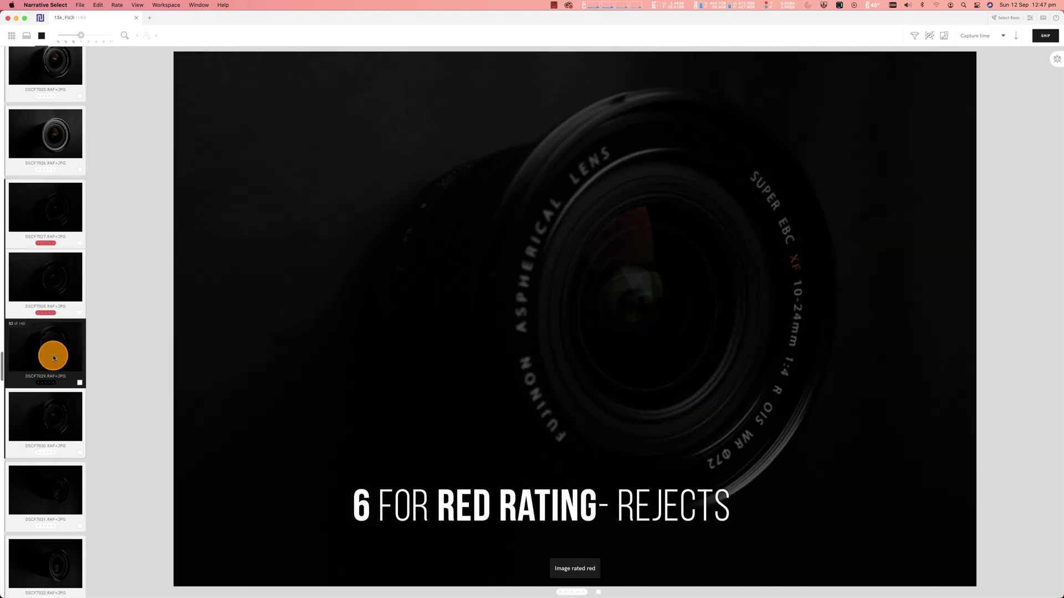
key("6")
left_click(37, 418)
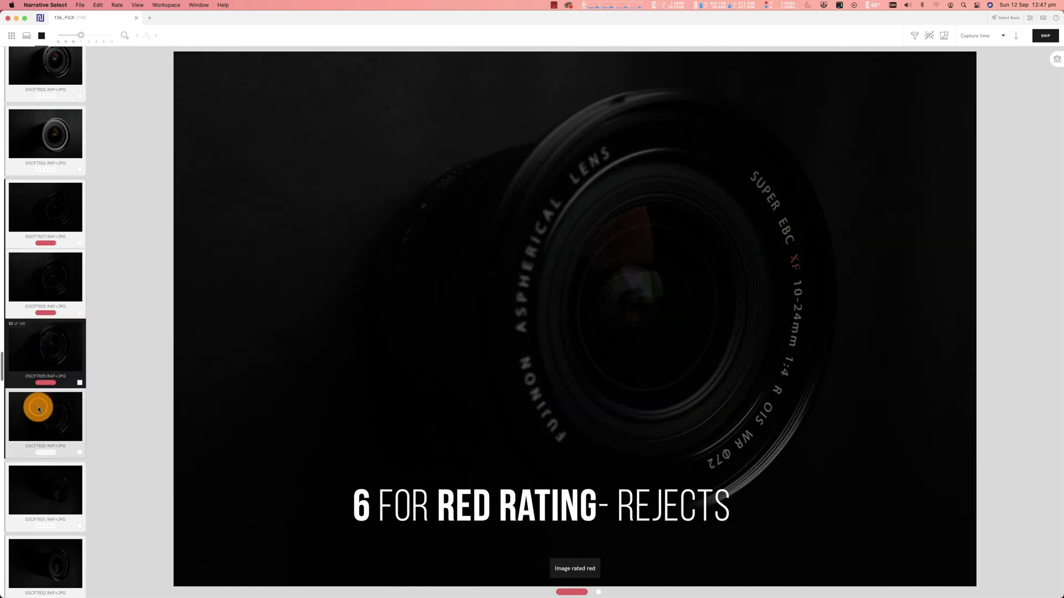
key("6")
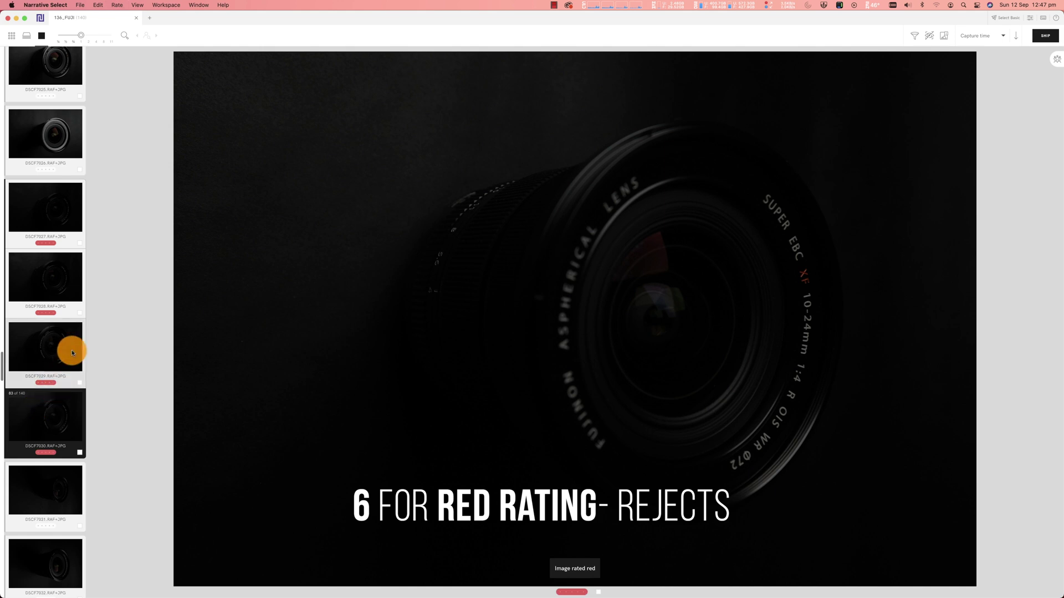
Give photos DSCF7031 and DSCF7032 a red reject label.
scroll(71, 350, "down", 1)
scroll(72, 350, "down", 2)
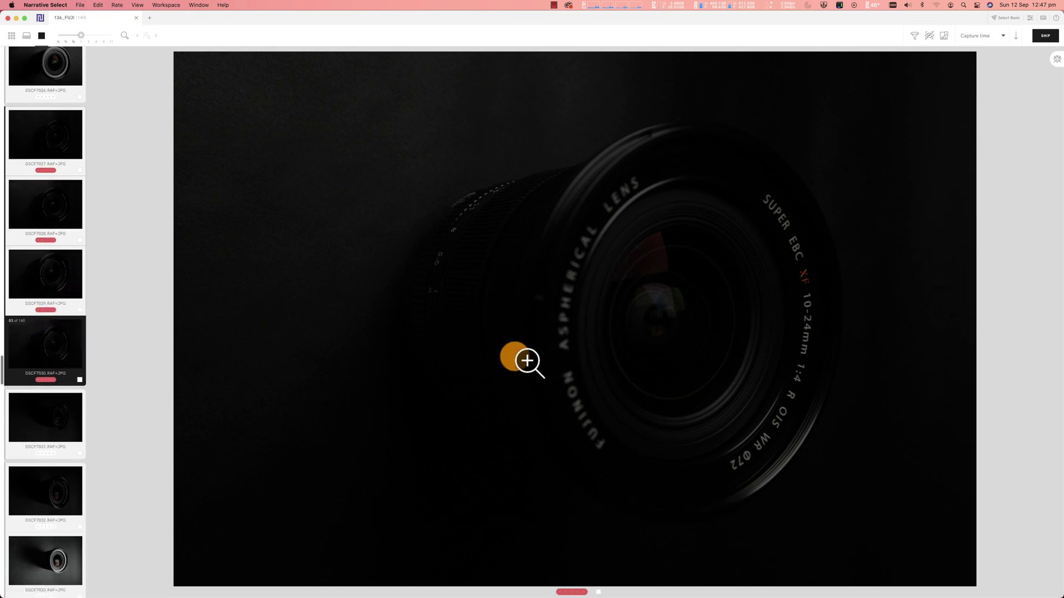
left_click(46, 429)
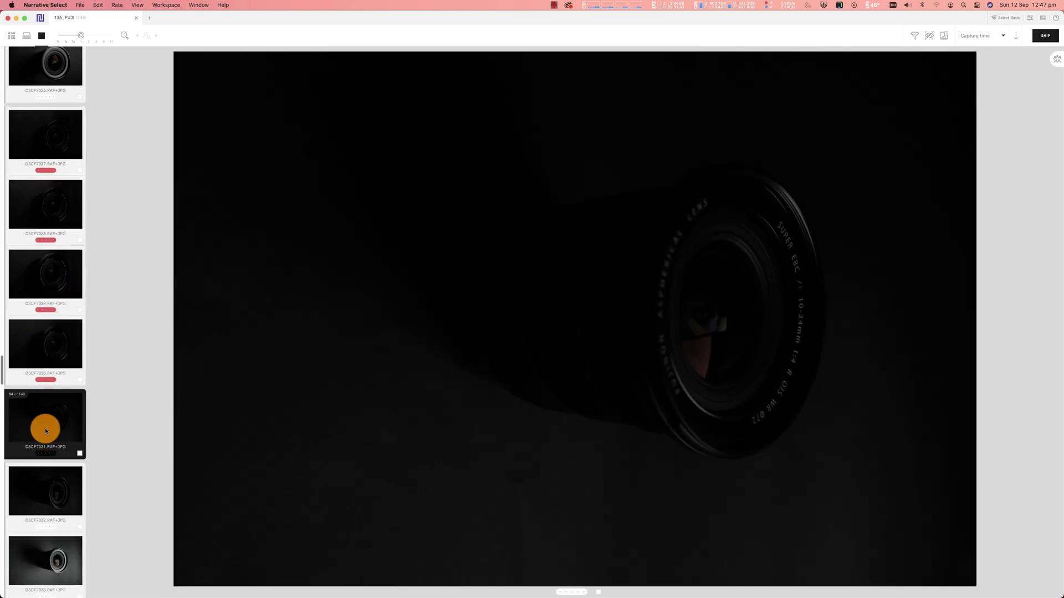
key("6")
key("Right")
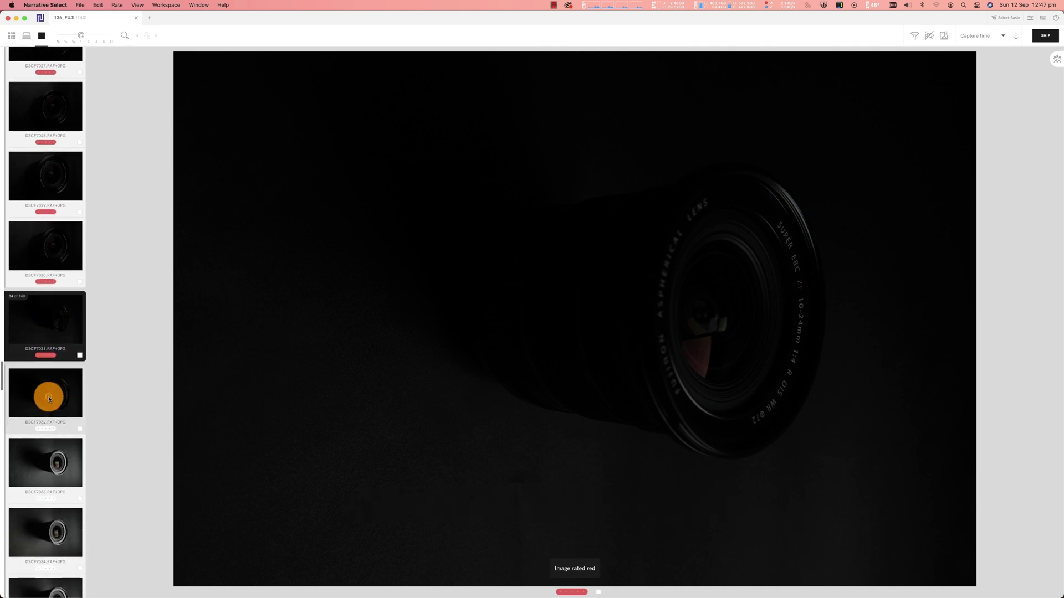
left_click(45, 425)
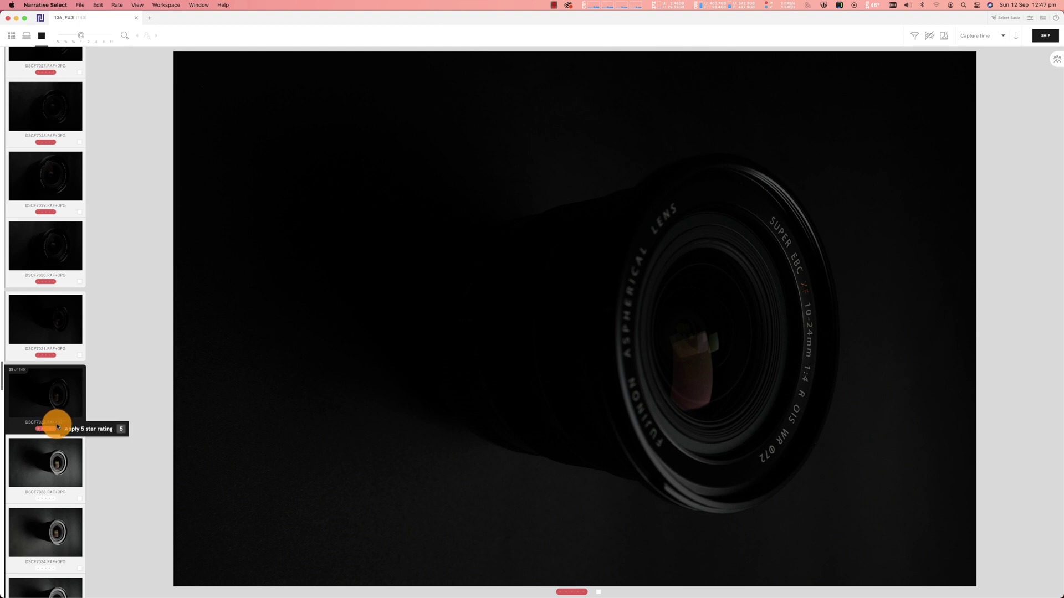
left_click(56, 429)
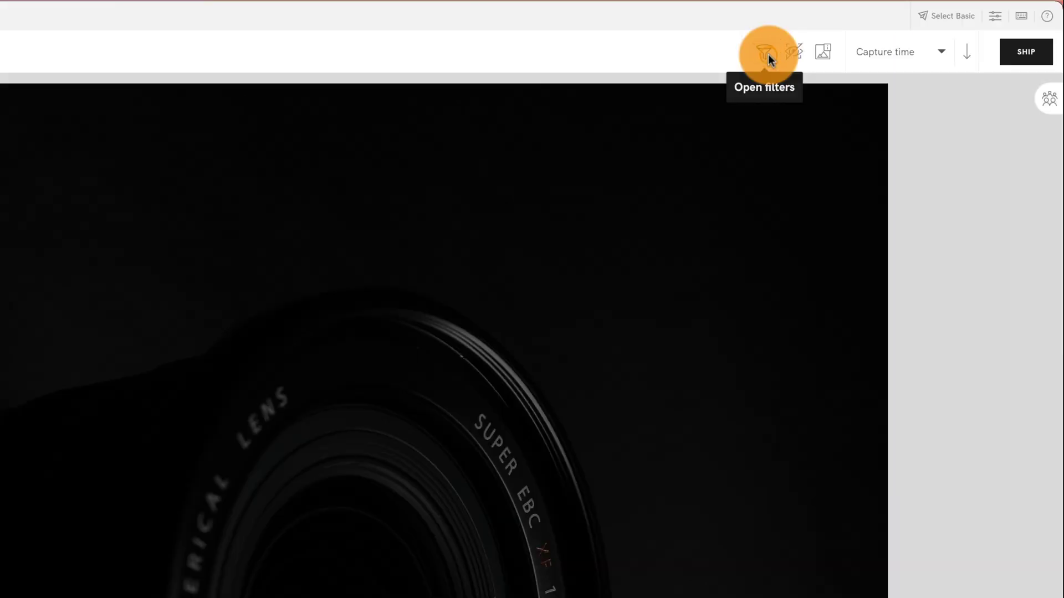
Add Capture date and Lens filters and limit the project to photos taken 11/09/2021.
left_click(917, 37)
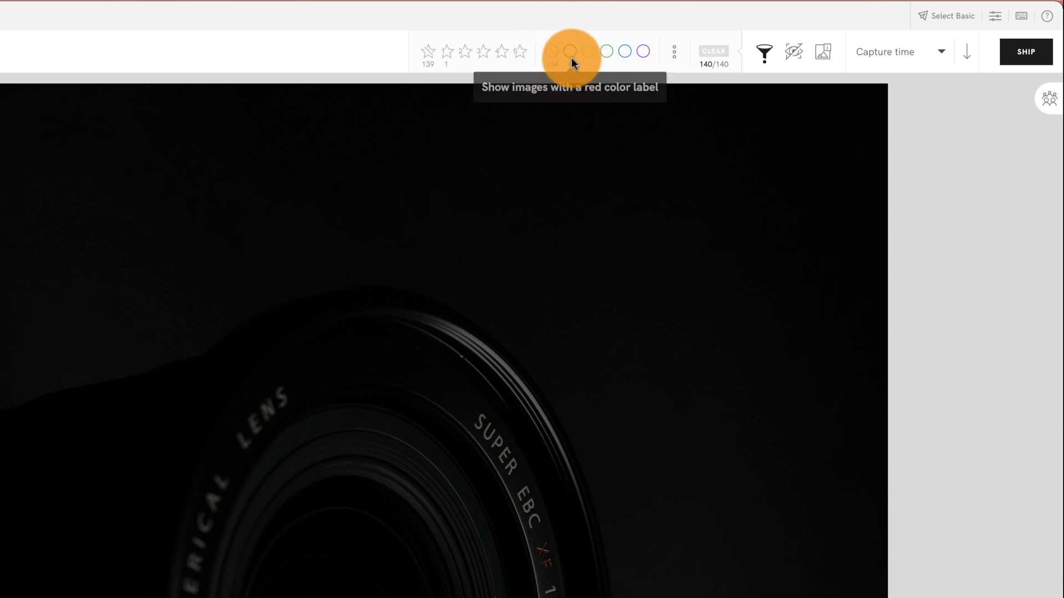
left_click(679, 52)
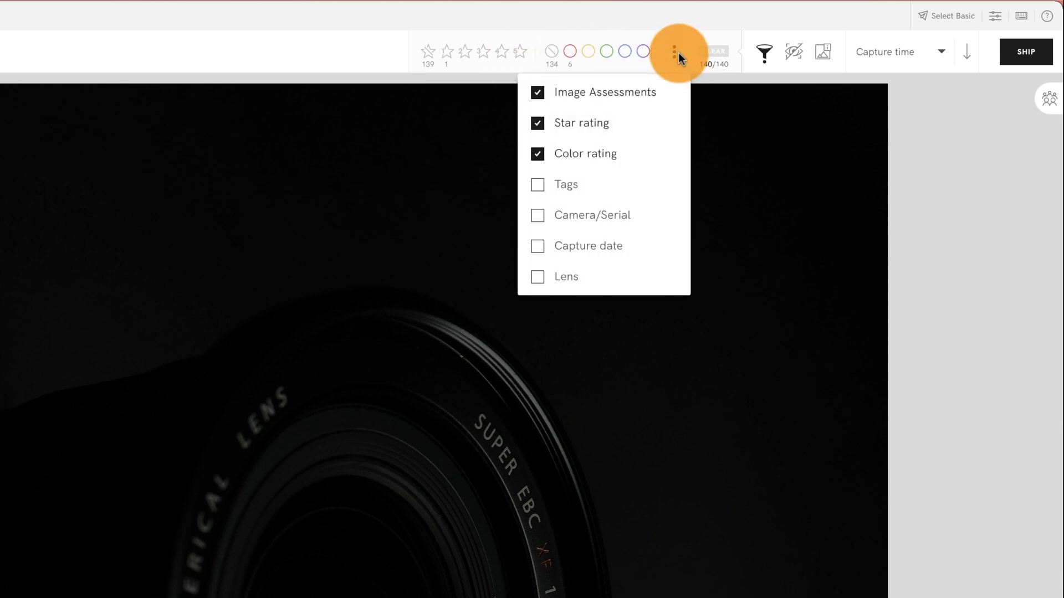
left_click(610, 246)
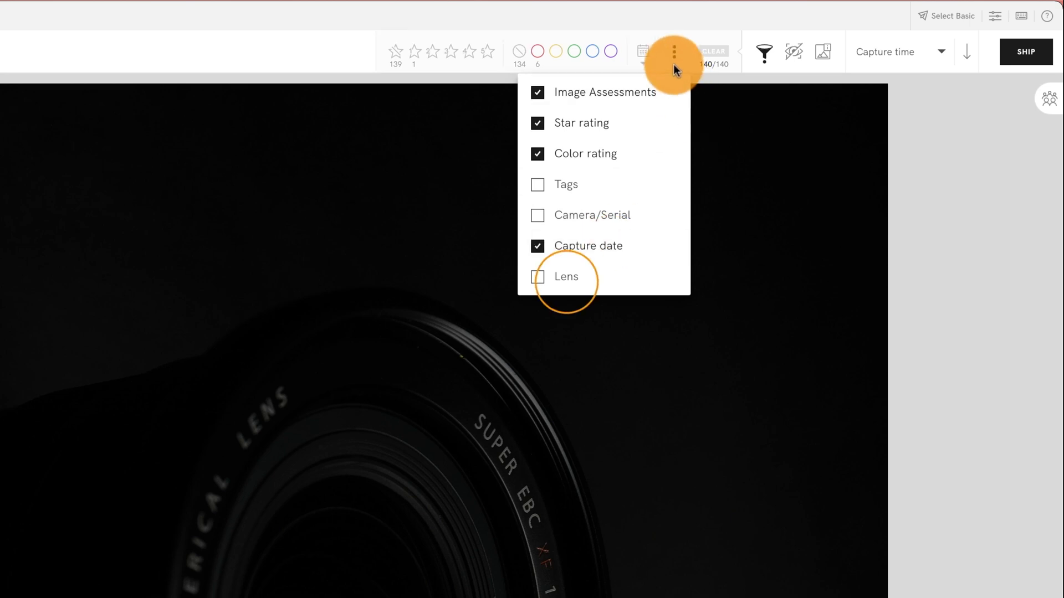
left_click(566, 281)
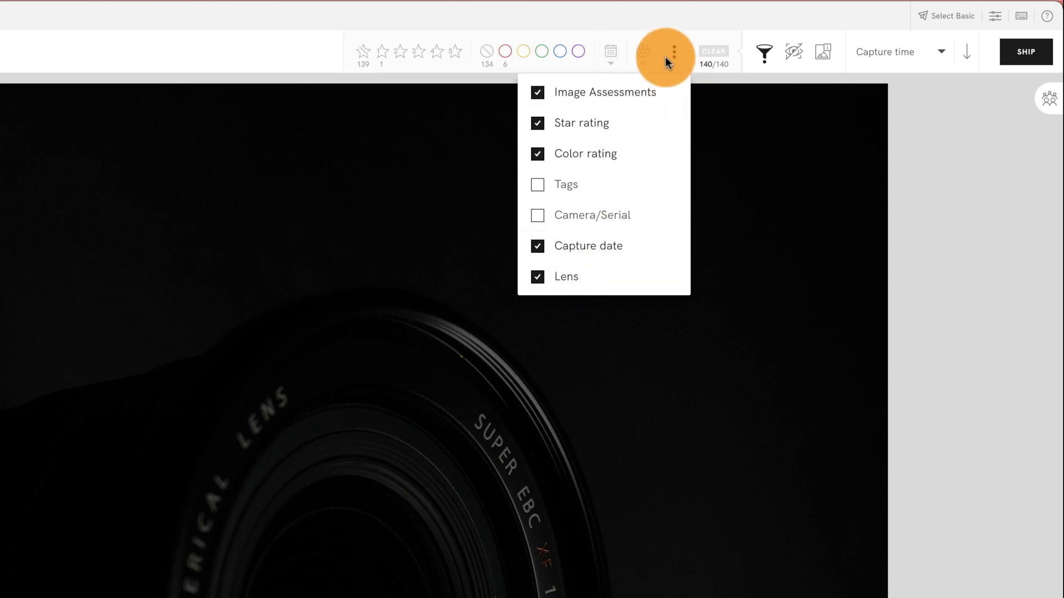
left_click(612, 63)
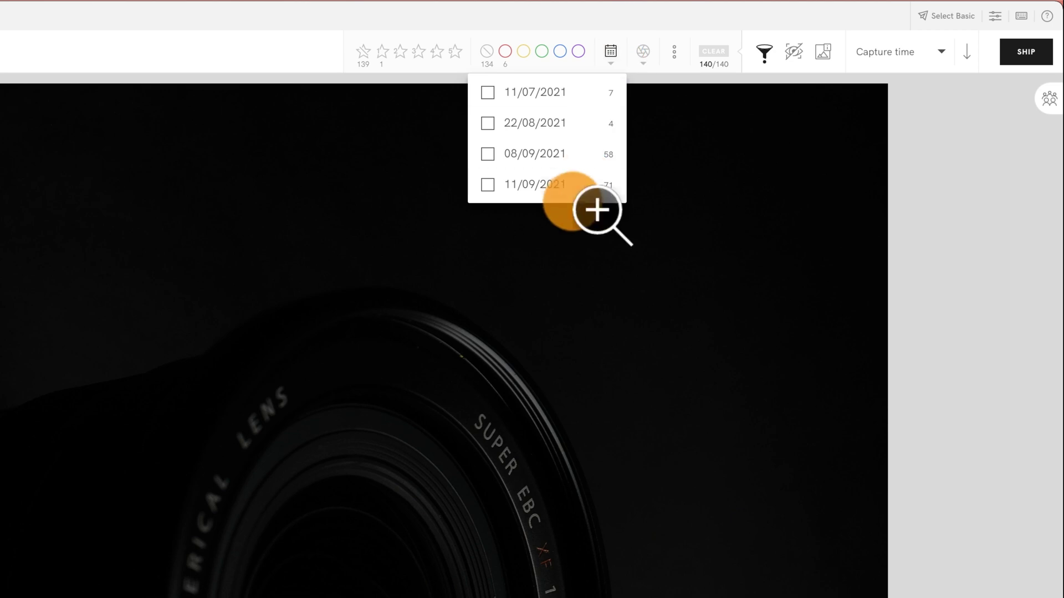
left_click(533, 190)
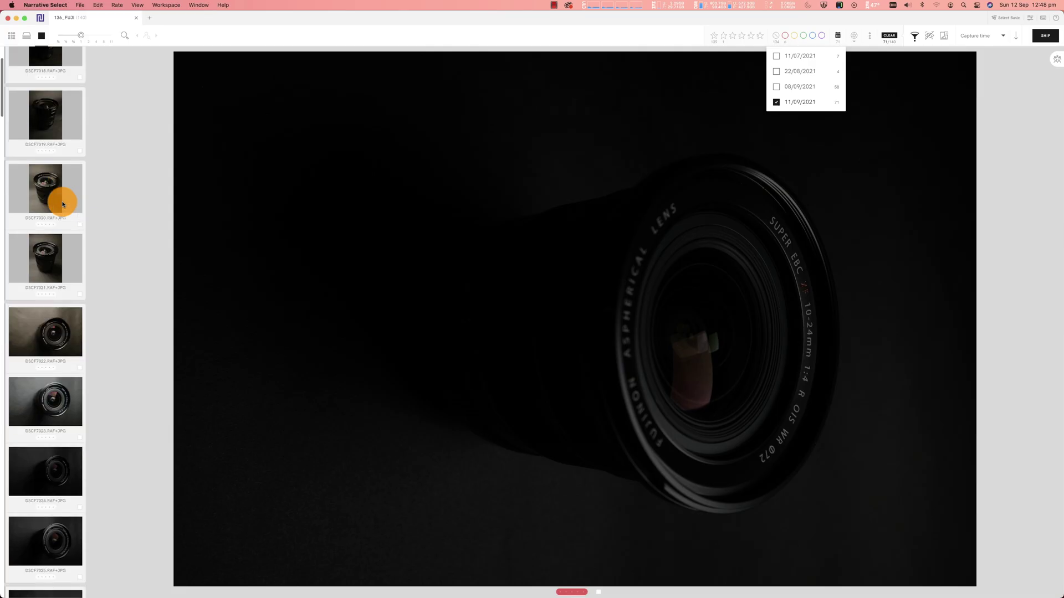
Filter to red-labelled photos and select all six remaining thumbnails.
scroll(62, 205, "down", 5)
scroll(48, 256, "down", 3)
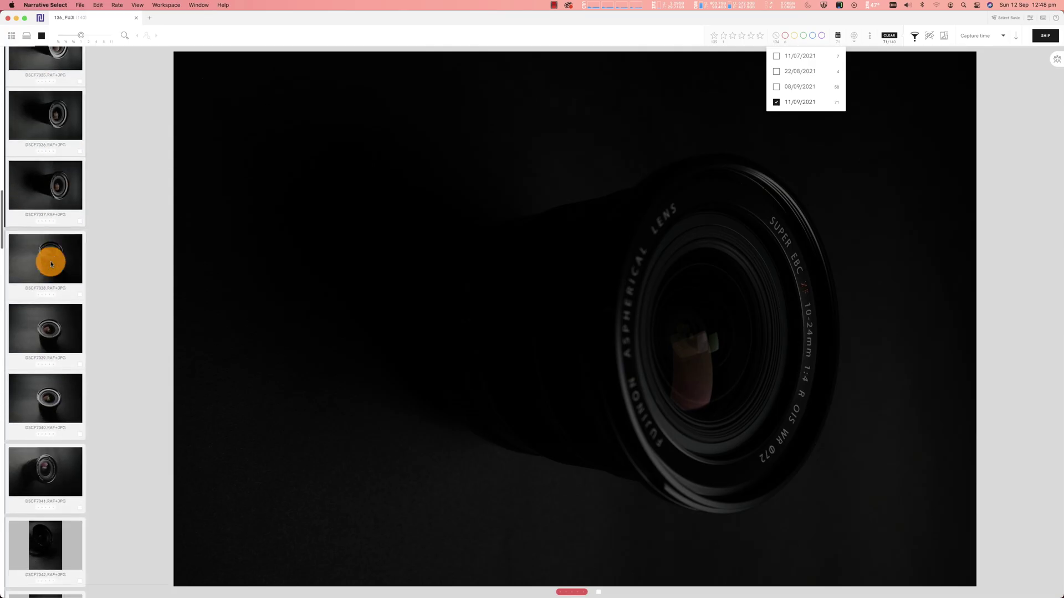
scroll(49, 261, "up", 3)
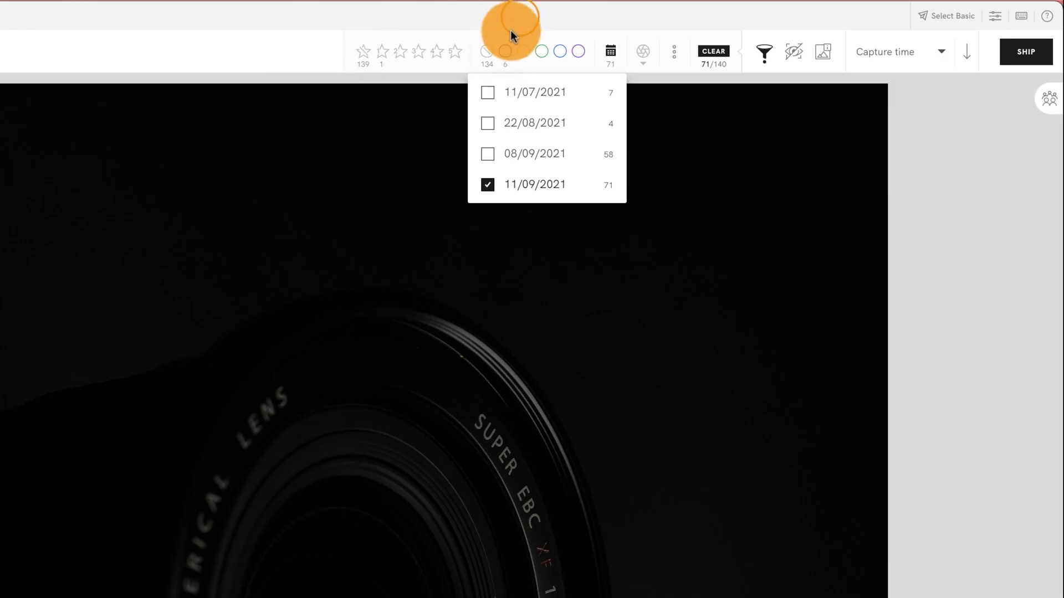
left_click(512, 36)
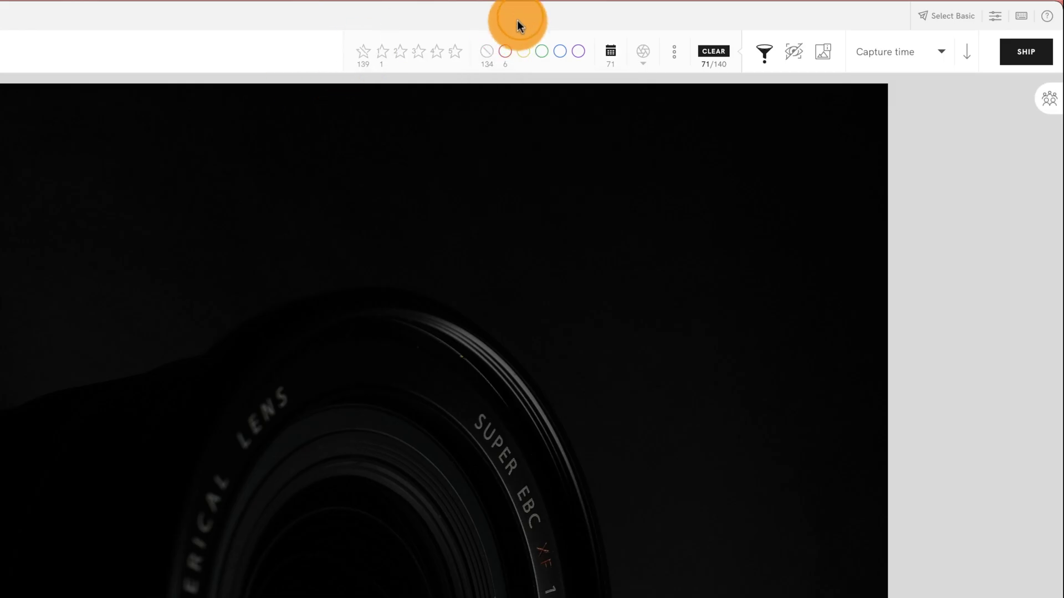
left_click(504, 52)
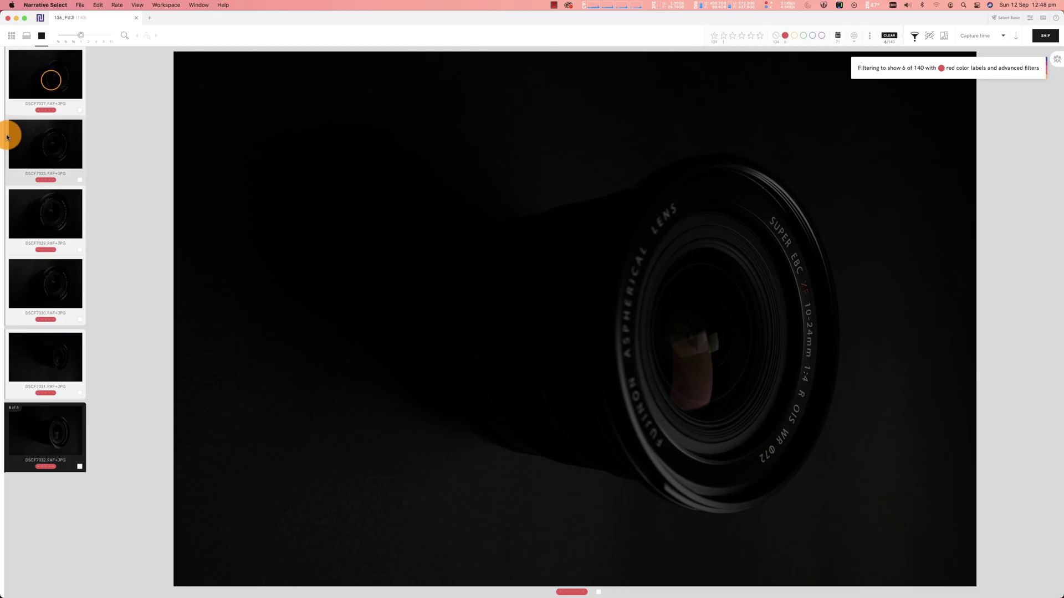
left_click(48, 78)
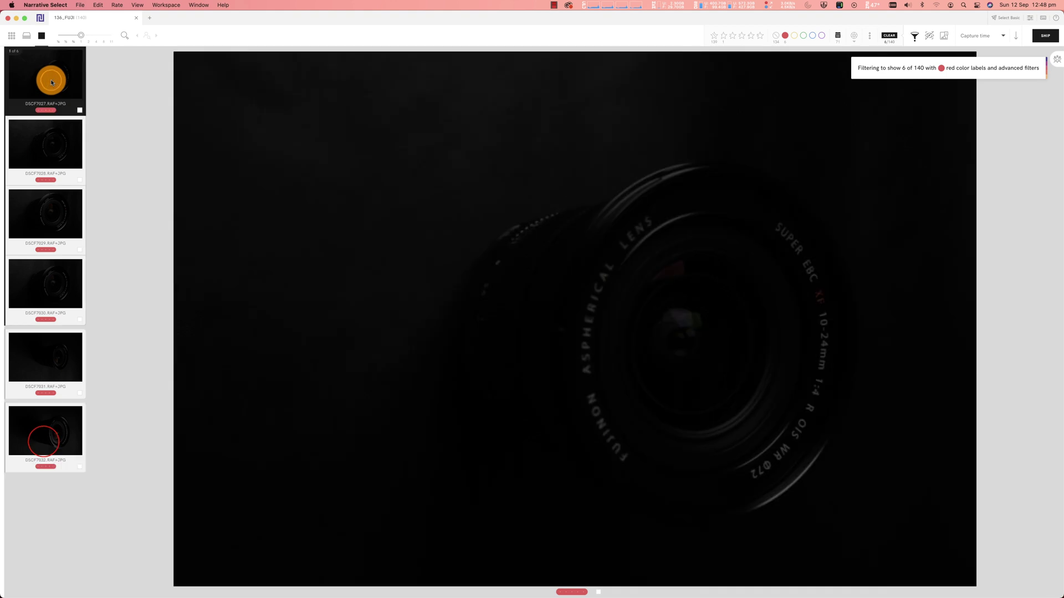
left_click(44, 444, "shift")
Delete the six selected red-labelled photos with Delete File(s), confirming the deletion.
right_click(44, 443)
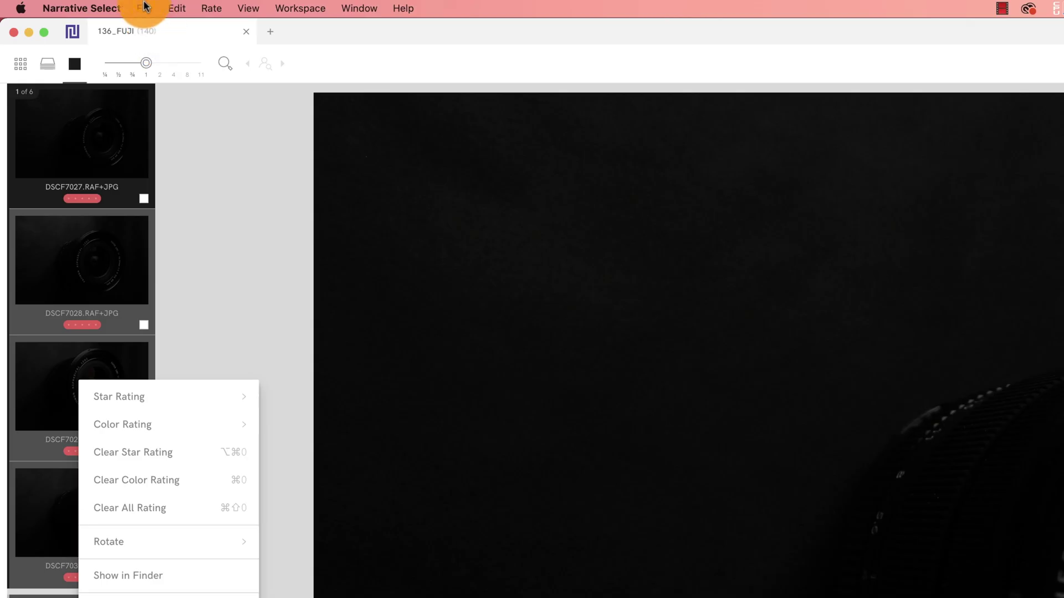
left_click(80, 5)
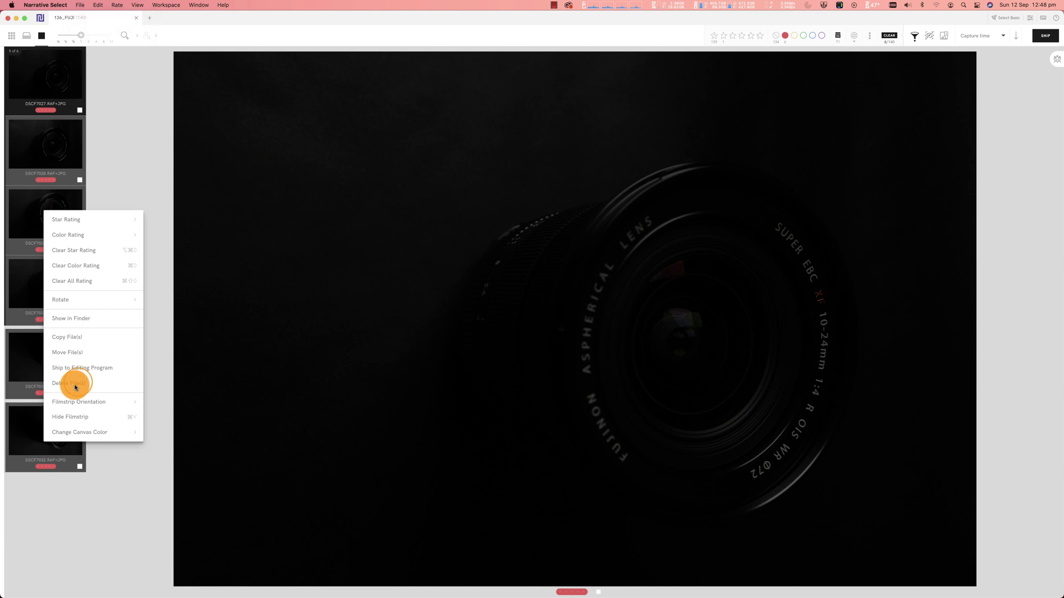
left_click(75, 386)
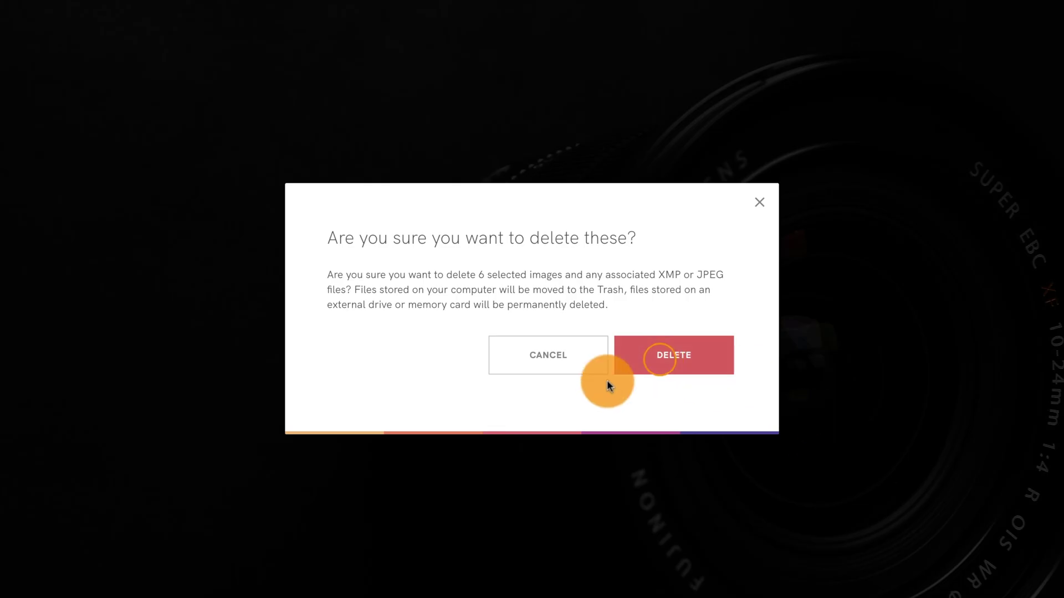
left_click(660, 359)
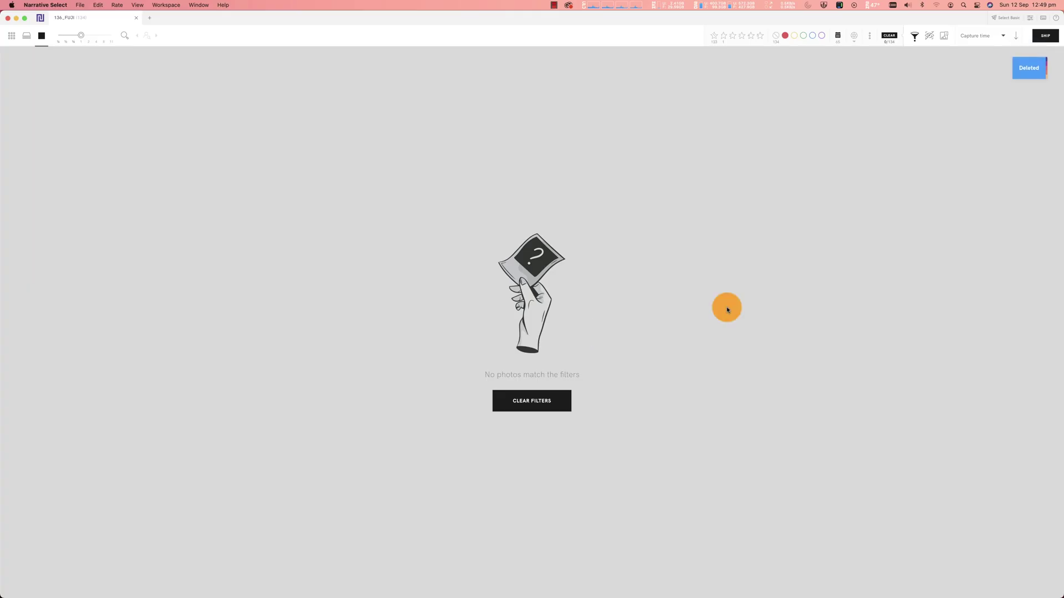